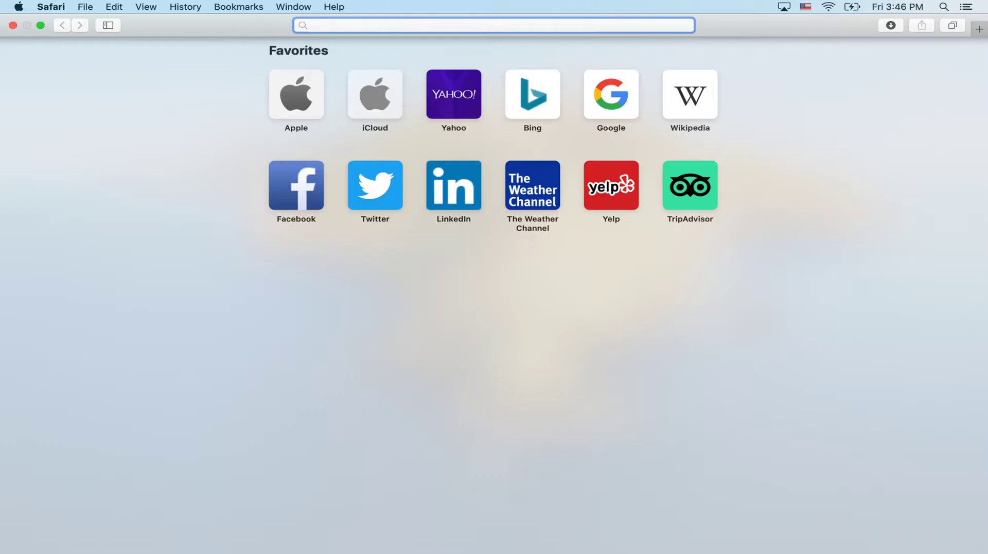
Search for 'Birmingham City School' and scroll the results to reach the district website.
text(Birmingham City Schools)
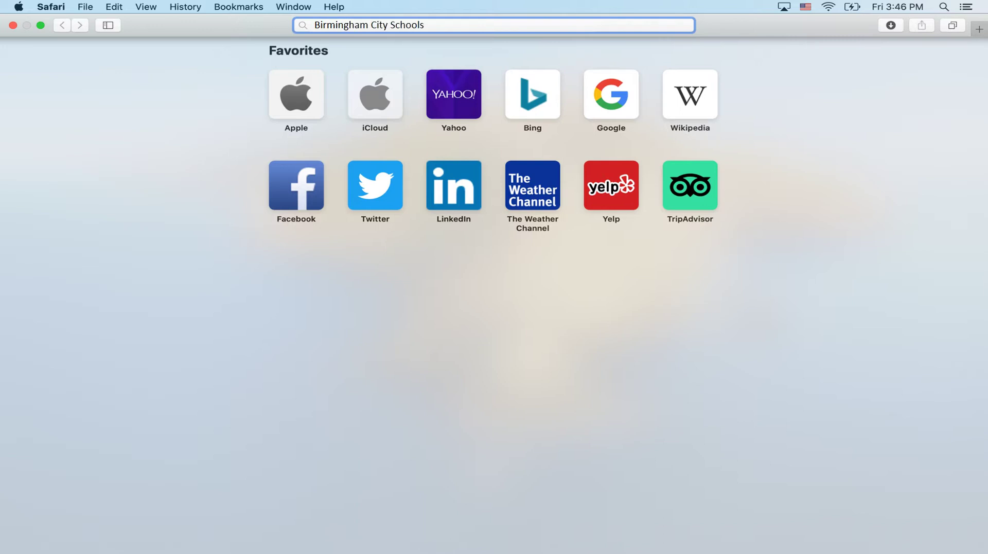
key(Return)
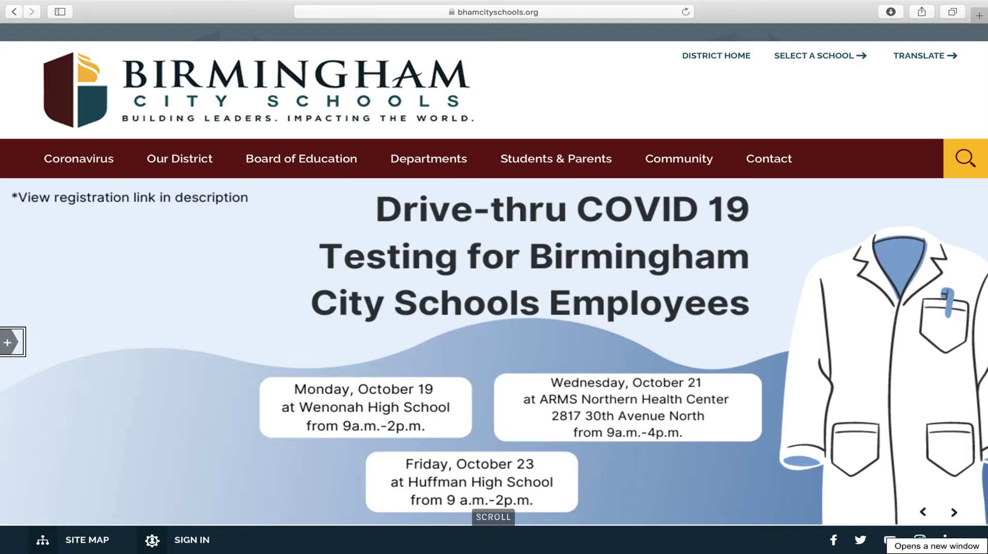
scroll(494, 288, down, 3)
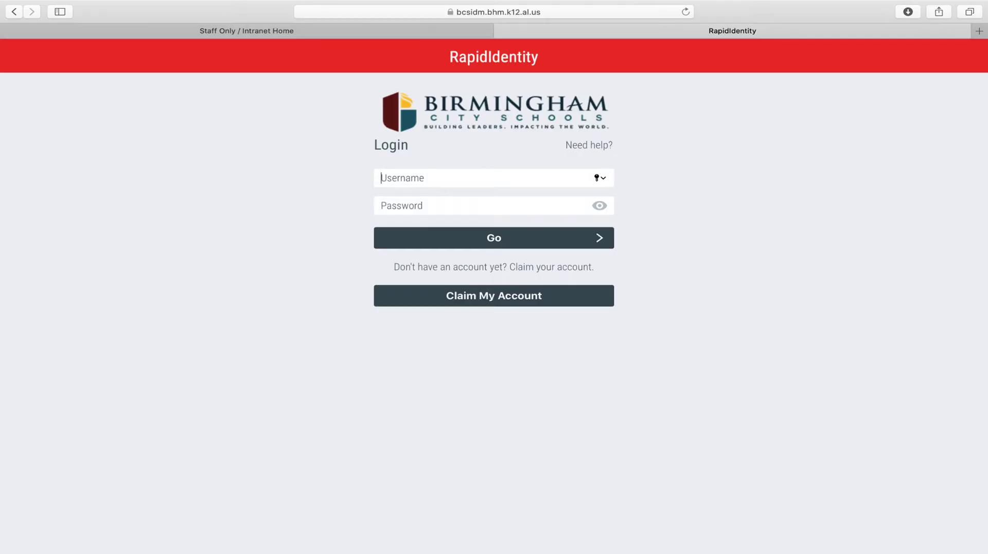
Log in to RapidIdentity with the staff username and password, then launch Your BCS Email.
text(e98765)
key(Tab)
text(•••••••)
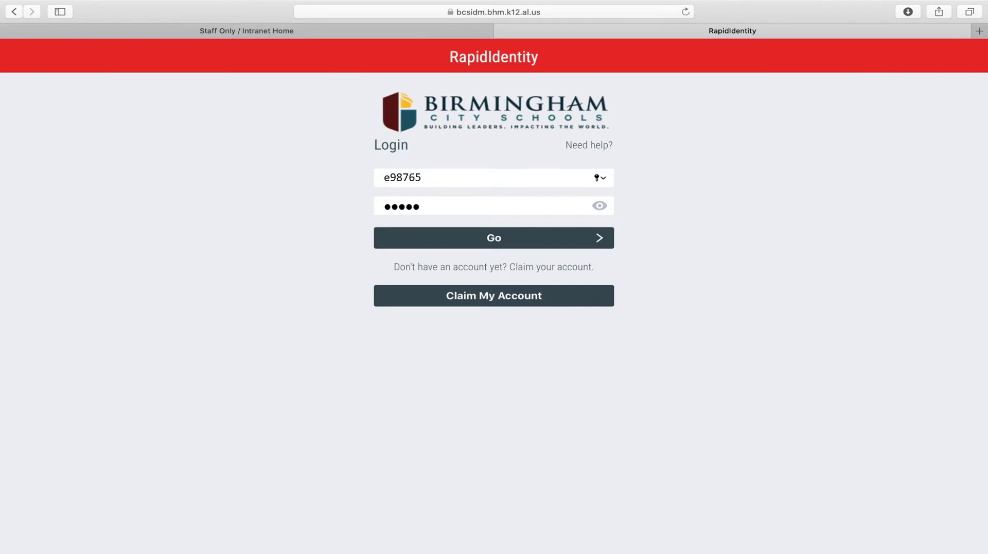
text(••)
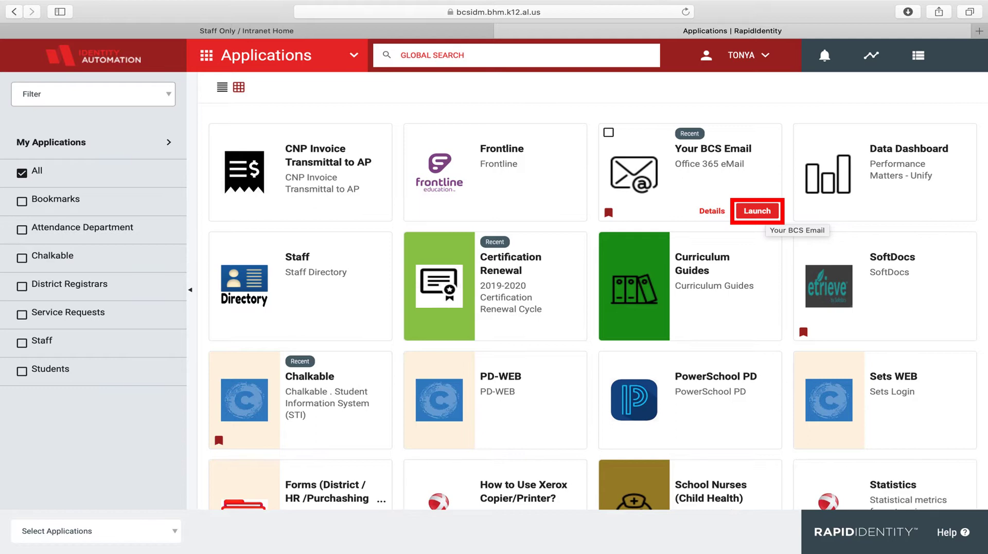
click(758, 211)
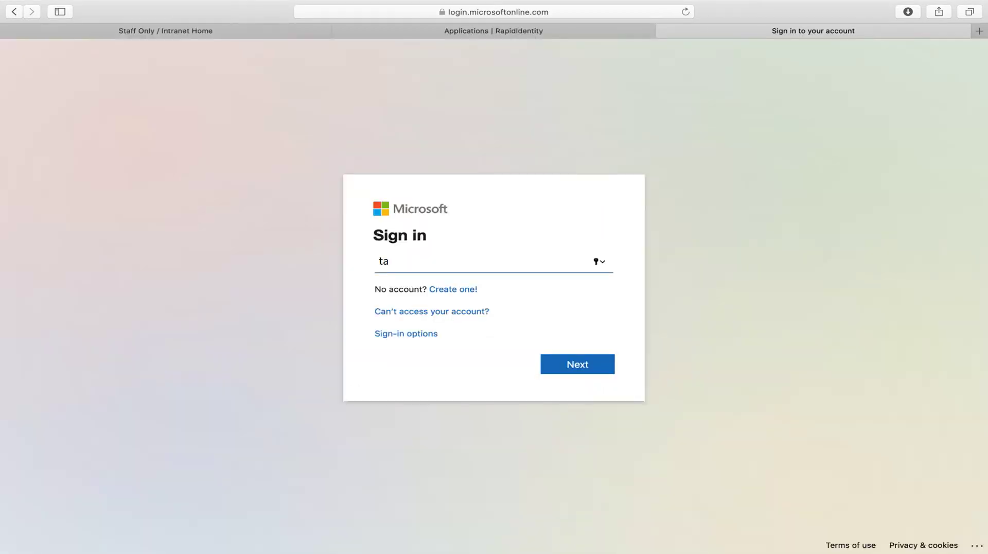
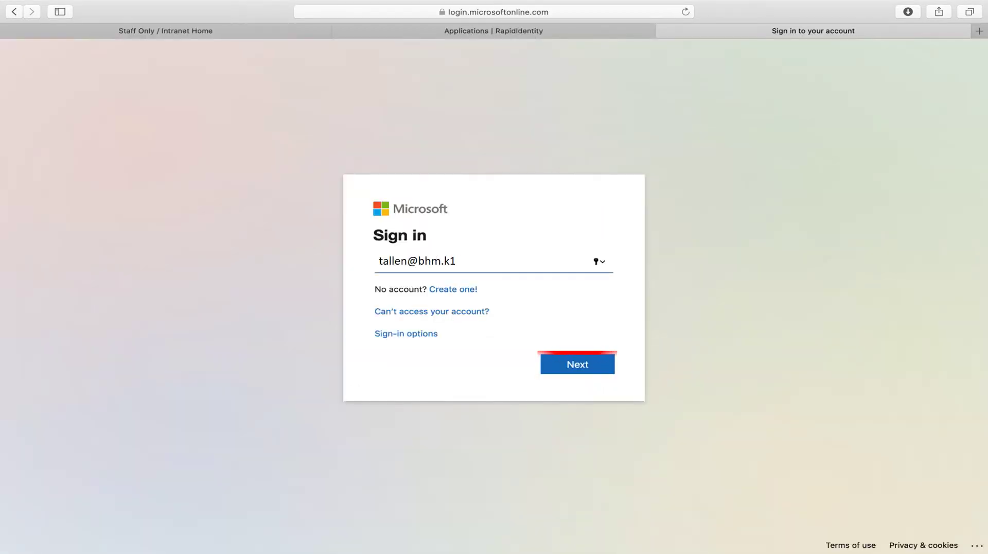
Sign in to the Microsoft work or school account using the school email address and password.
key(Return)
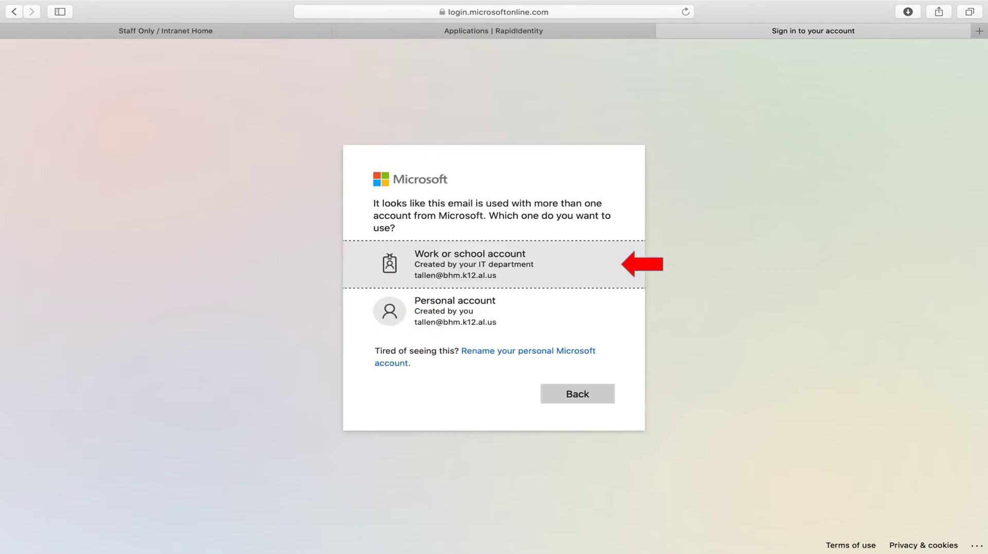
key(Return)
text(••••••)
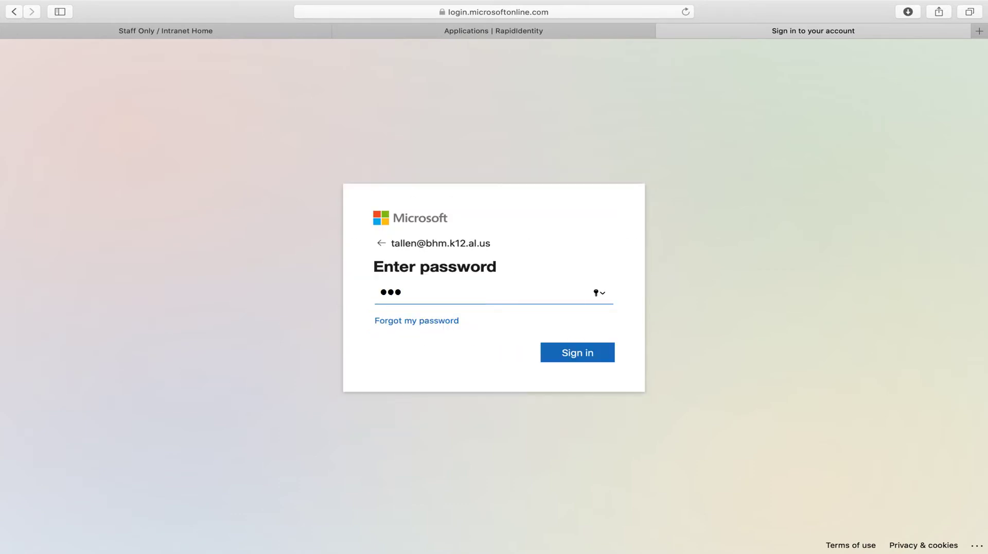
text(•)
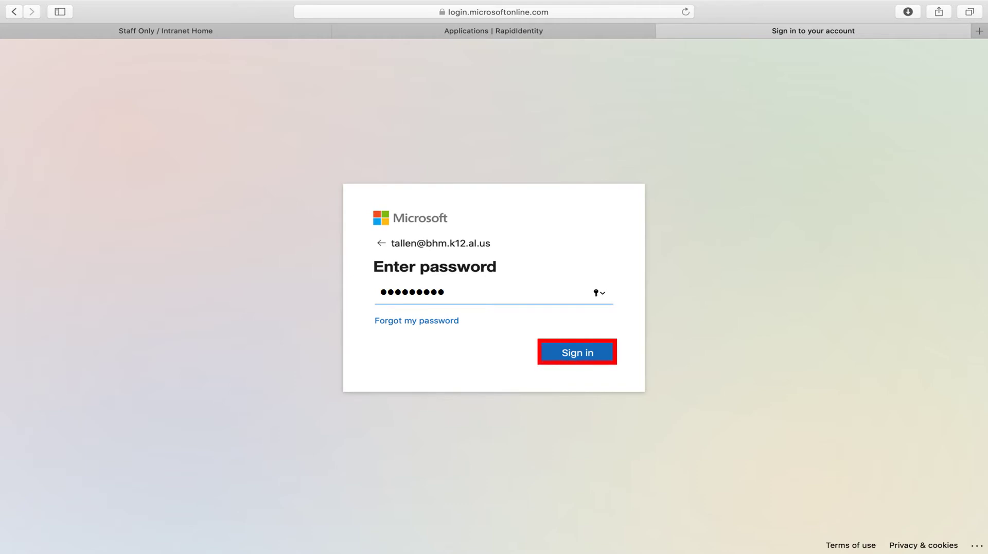
key(Return)
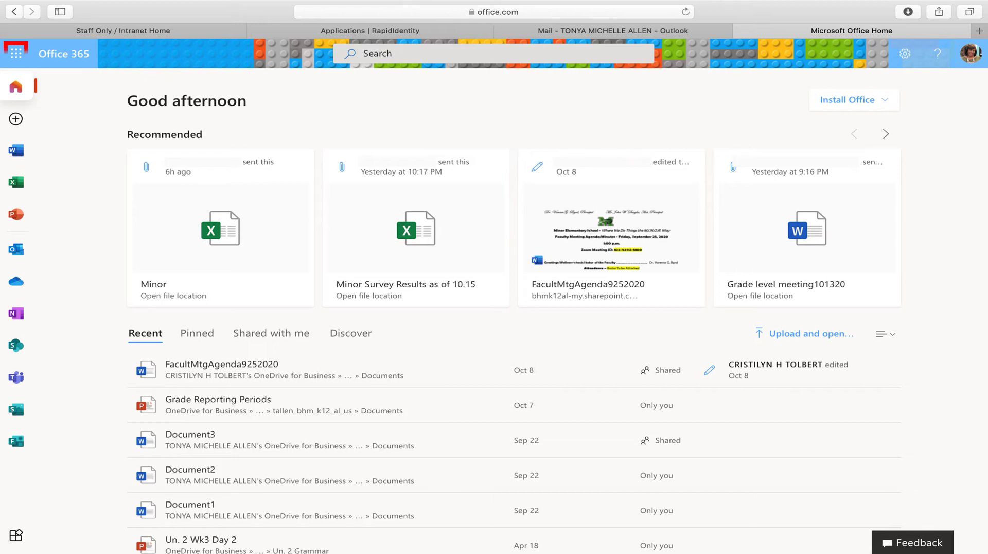
From the Office 365 home page, download the Office 365 apps installer package.
click(16, 53)
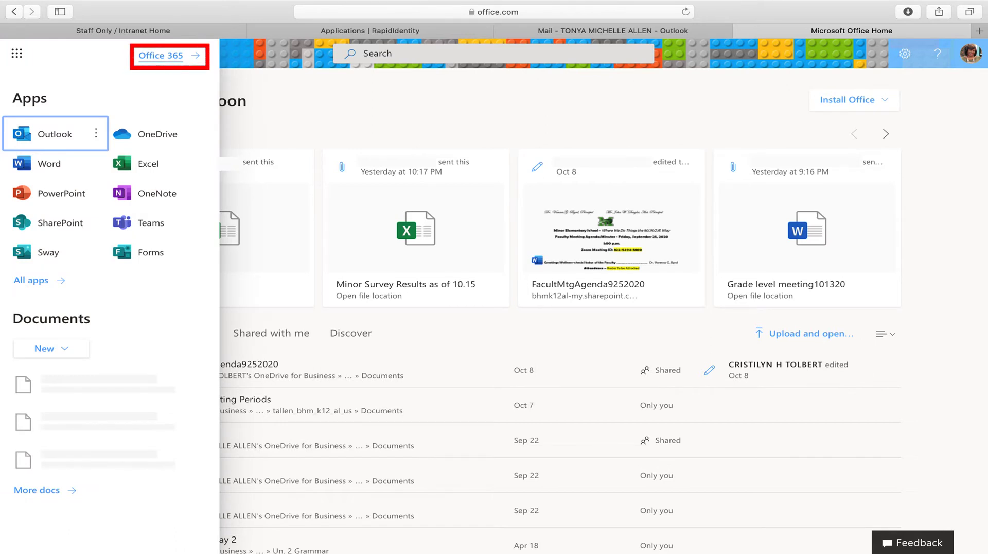
click(161, 56)
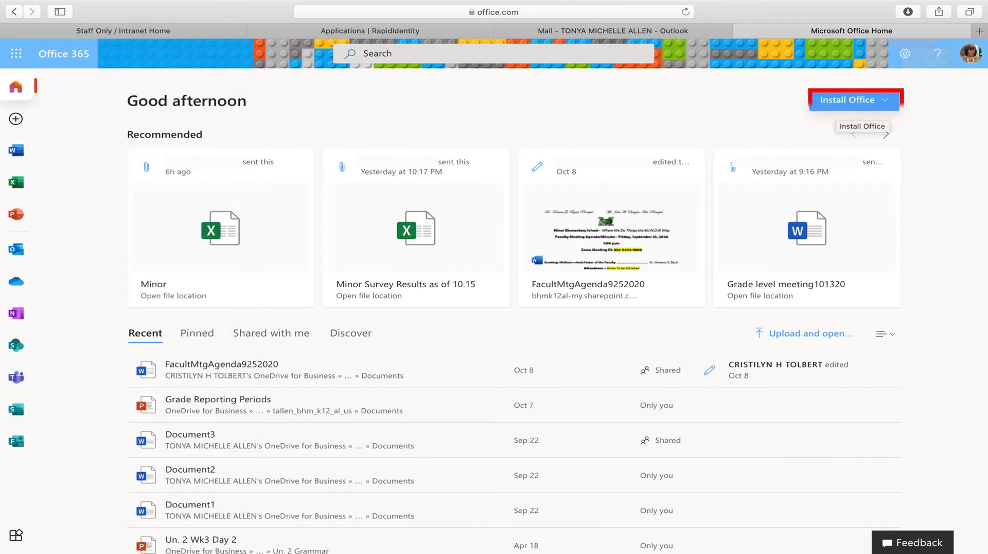
click(885, 101)
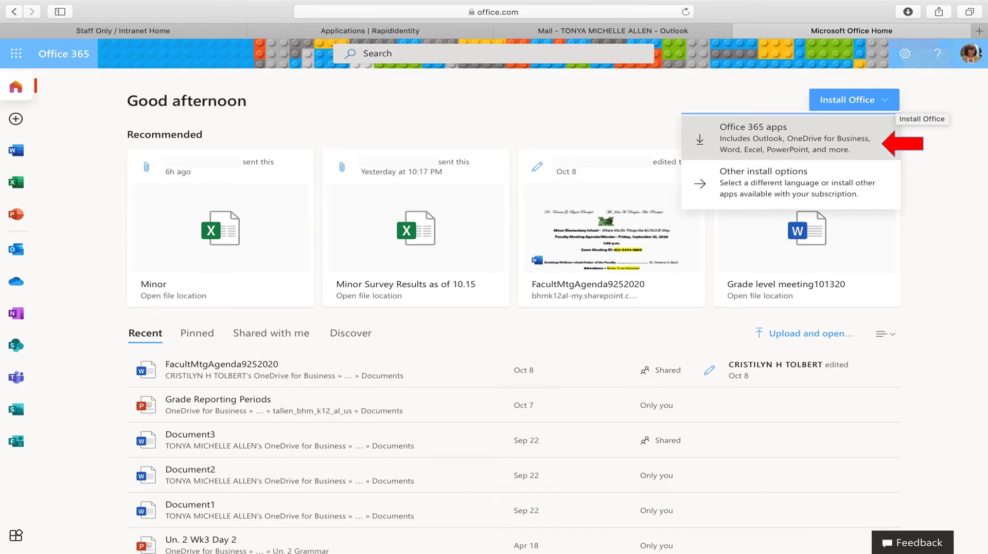
click(795, 138)
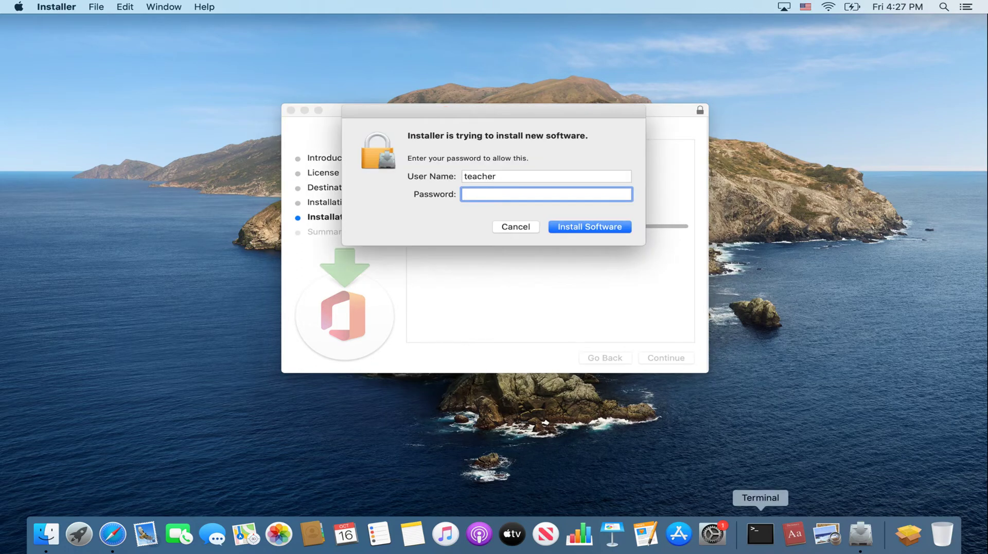
Authorise the Office installation on Macintosh HD with the computer's administrator password.
text(***)
text(*****)
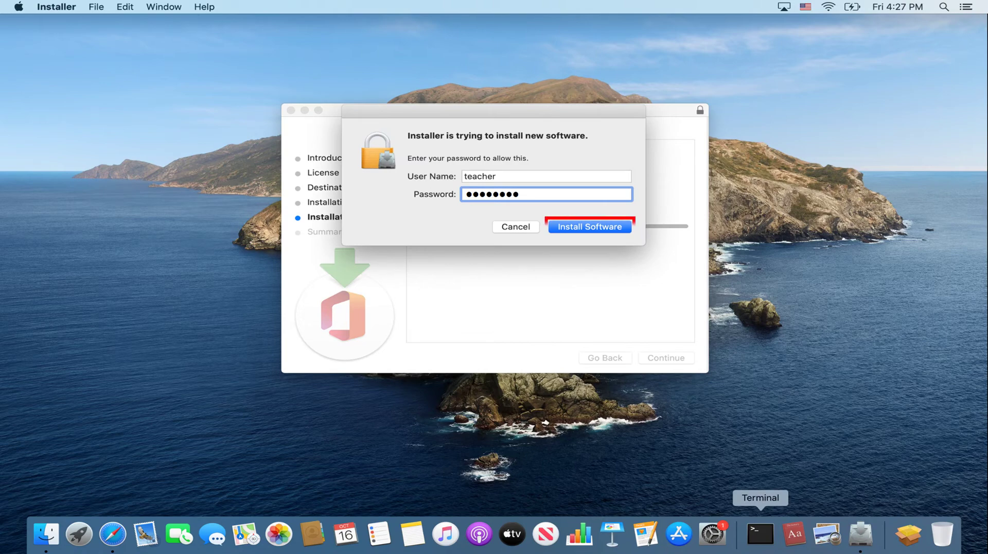
key(Return)
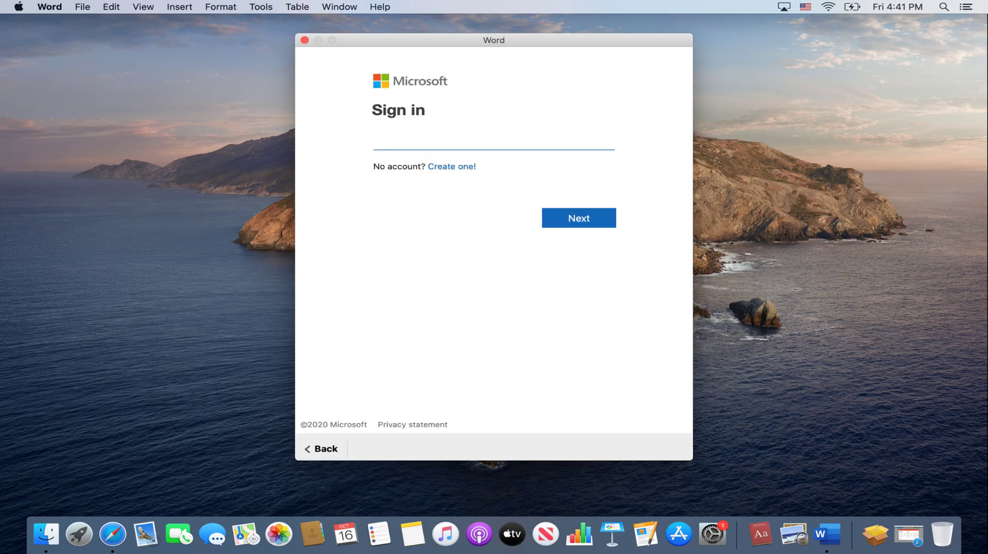
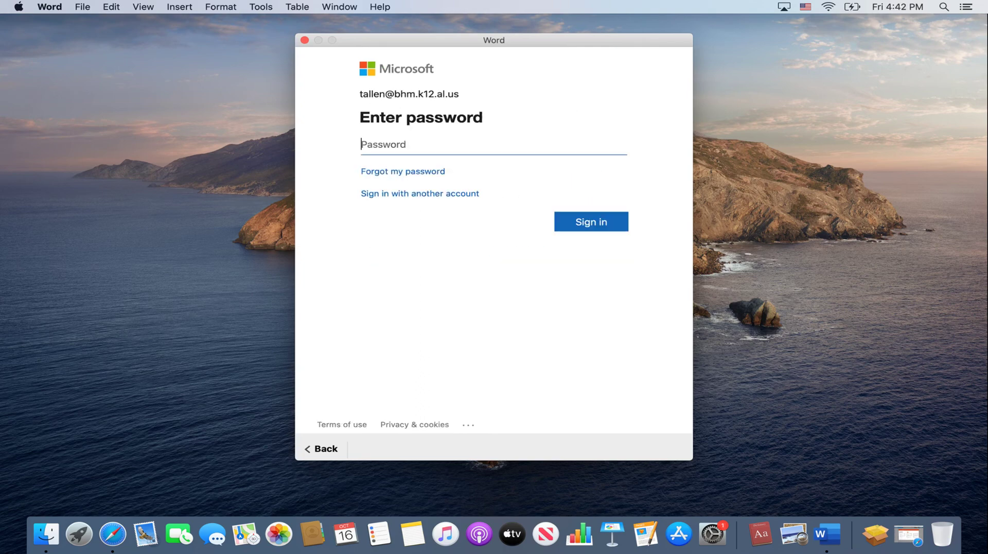
Sign in to Word with the school email address and account password.
text(********)
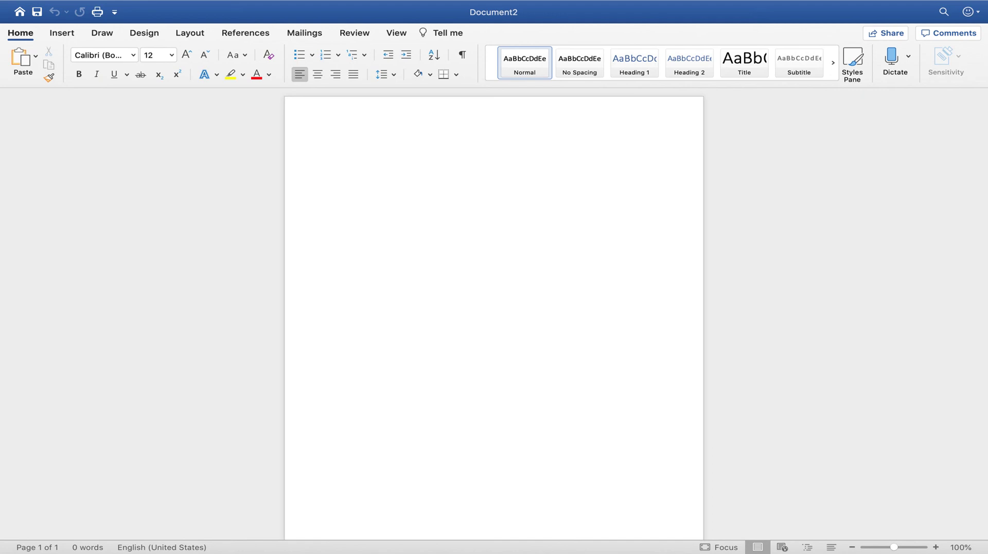
Type the heading 'Congratulations You Did It!' with 'WE ARE' on the line below.
text(Congratula)
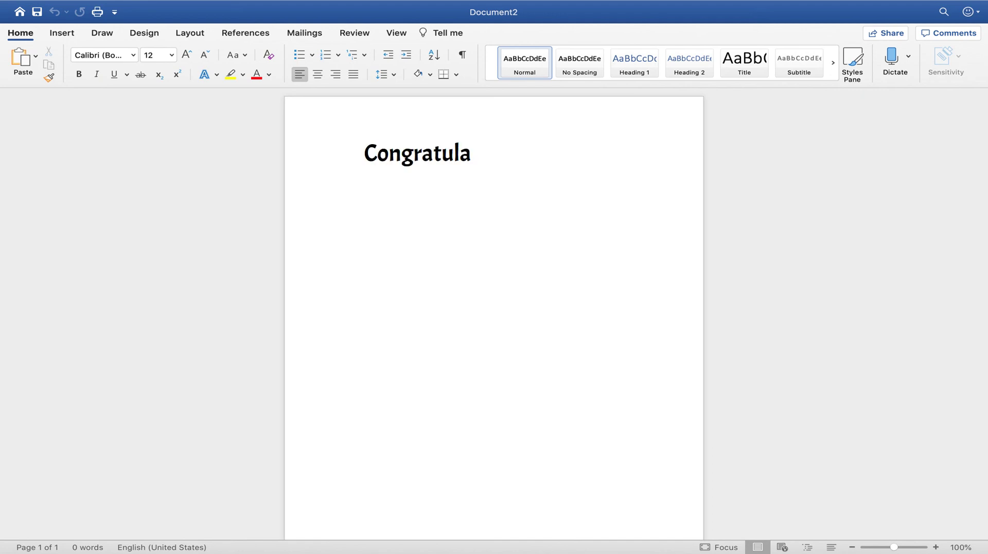
text(tions You Di)
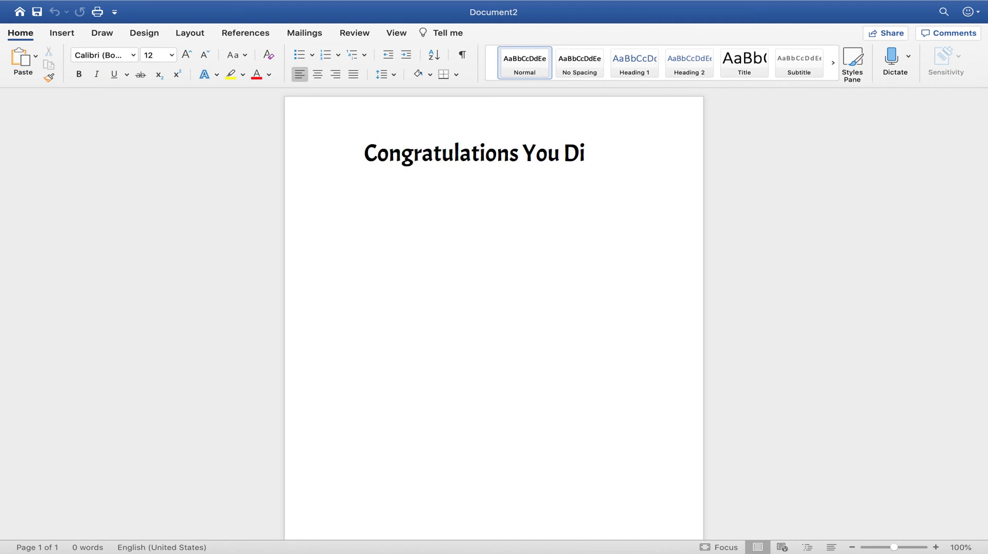
text(d It!)
key(Return)
text(WE ARE)
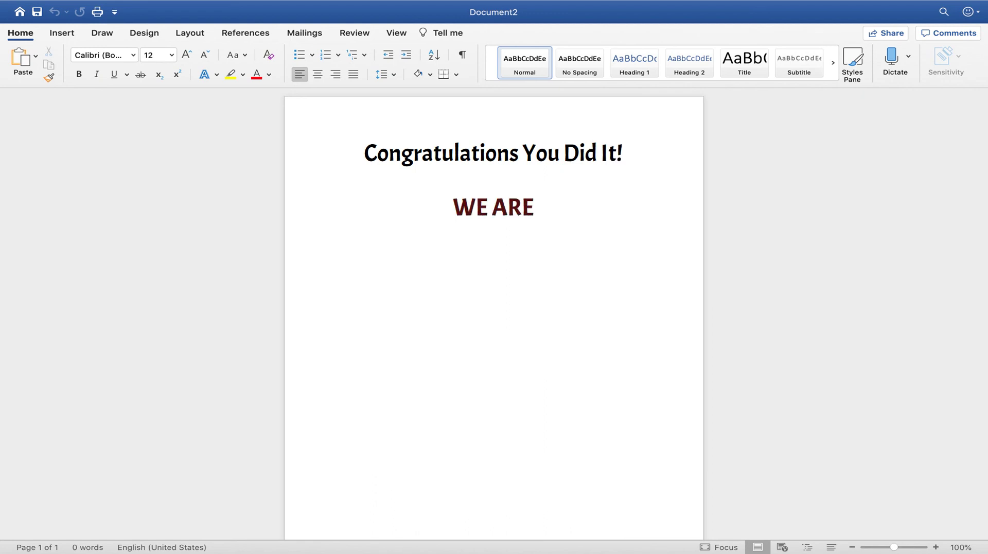